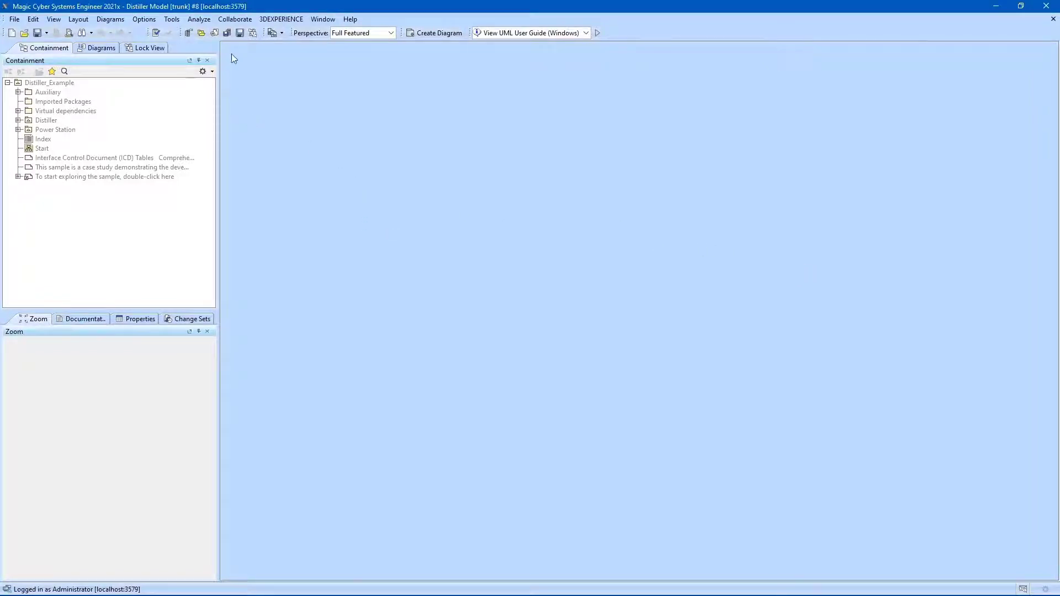
Step: Choose the Development branch under version 5 as the source to merge into the trunk
{"action": "left_click", "coordinate": [235, 19]}
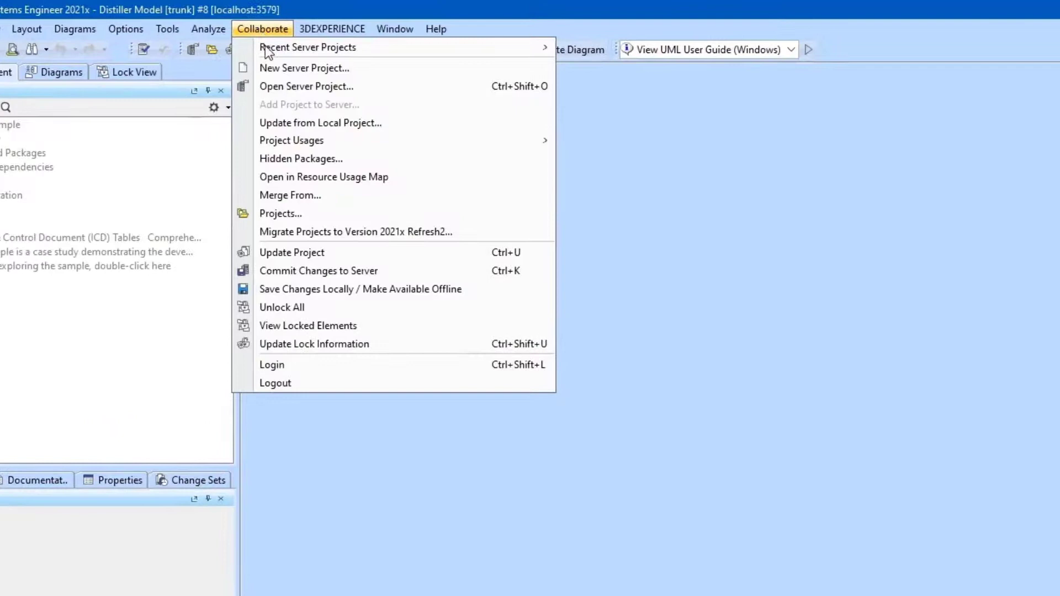
{"action": "left_click", "coordinate": [278, 200]}
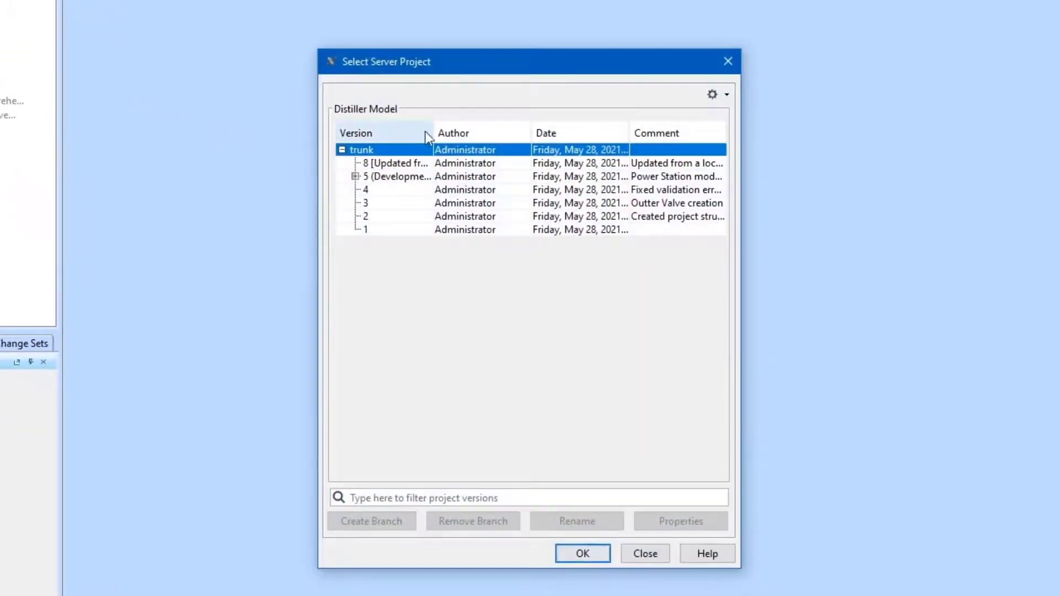
{"action": "left_click_drag", "start_coordinate": [433, 132], "coordinate": [467, 134]}
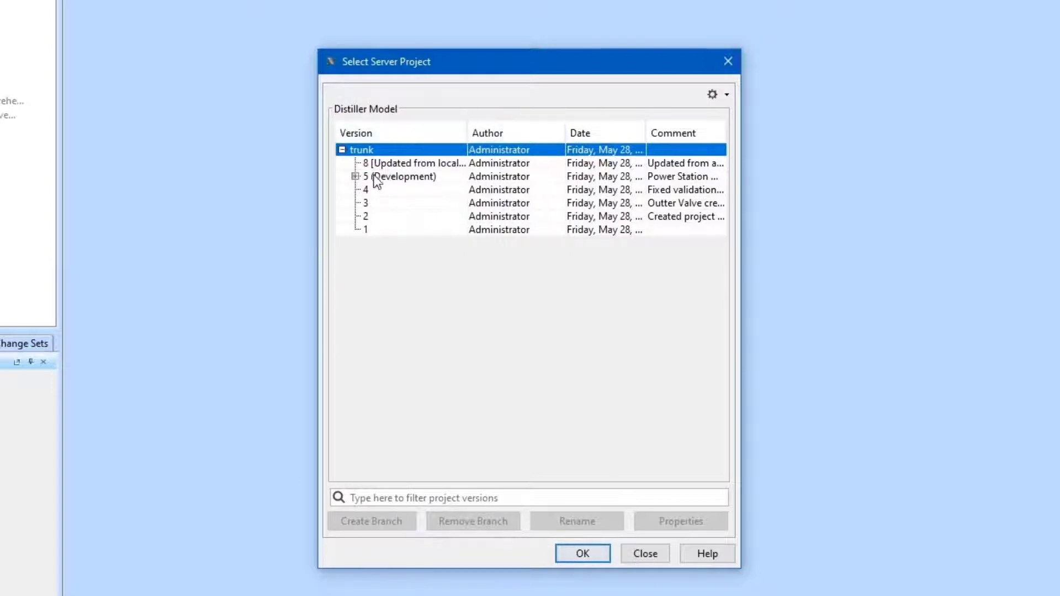
{"action": "left_click", "coordinate": [355, 177]}
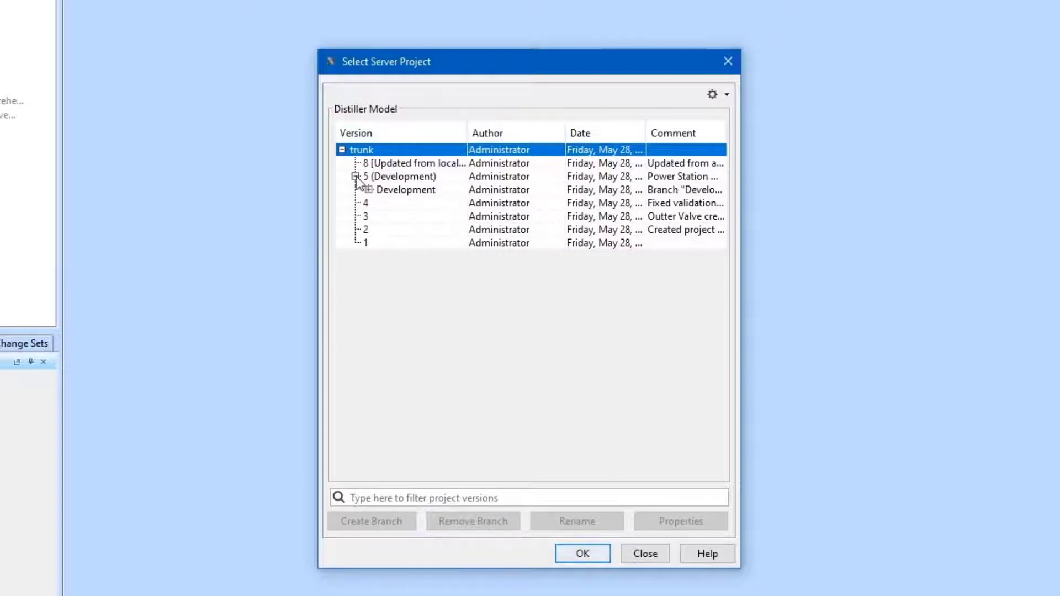
{"action": "left_click", "coordinate": [410, 194]}
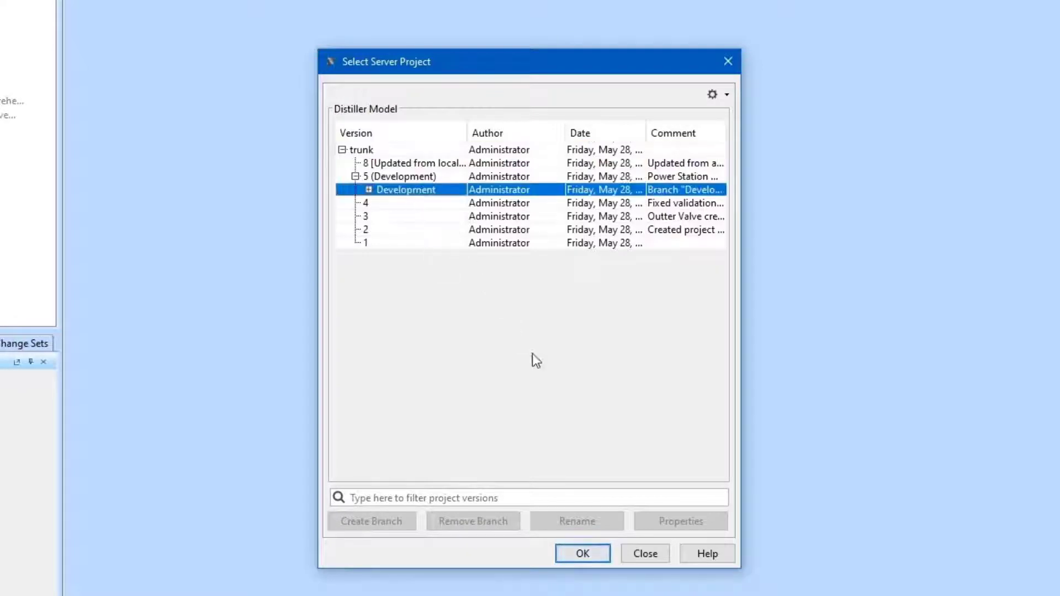
{"action": "left_click", "coordinate": [574, 545]}
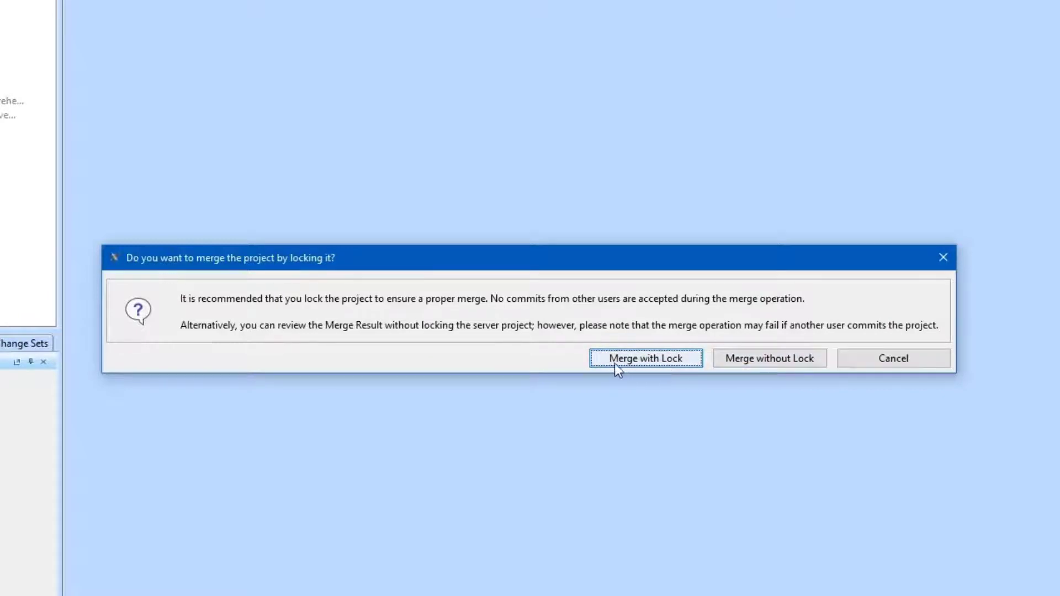
Step: Merge with lock and expand the Distiller, Distiller Use Cases and Distiller Structure packages
{"action": "left_click", "coordinate": [657, 365]}
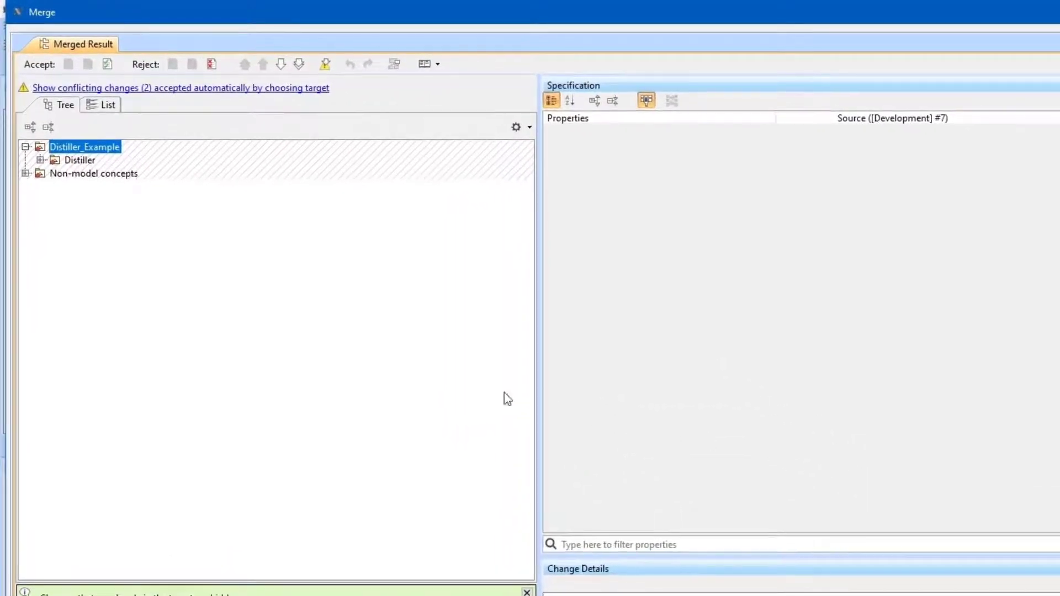
{"action": "left_click", "coordinate": [40, 160]}
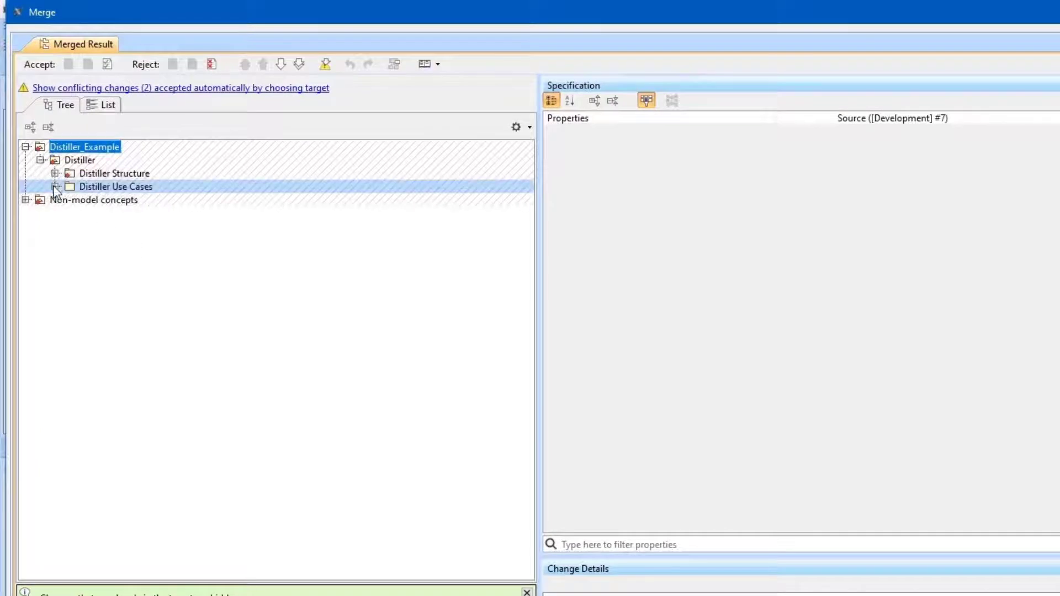
{"action": "left_click", "coordinate": [55, 186]}
{"action": "left_click", "coordinate": [55, 173]}
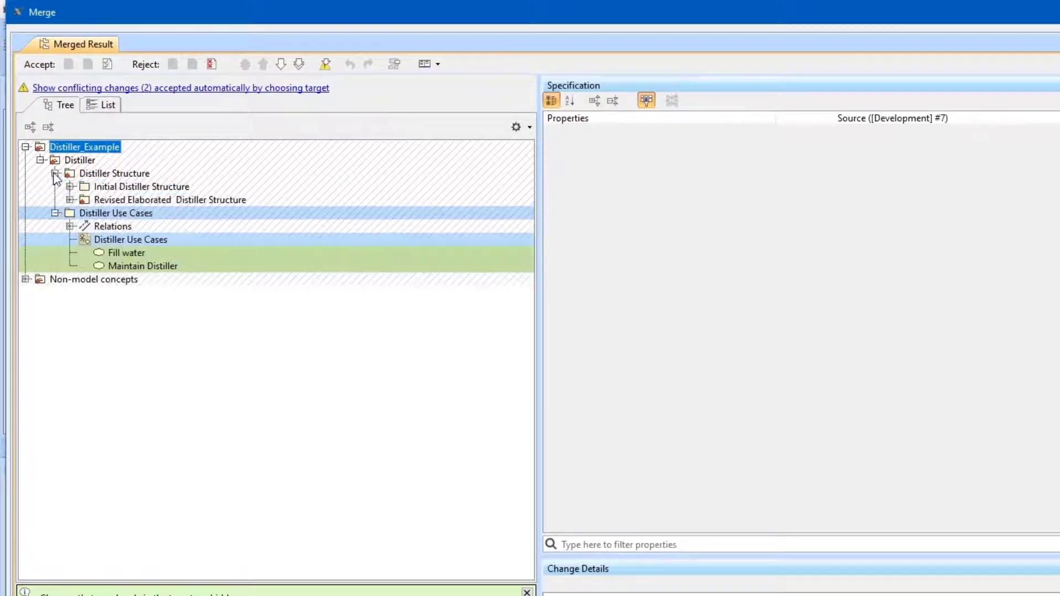
Step: Reject the added Fill water use case and select the Distiller Use Cases diagram change
{"action": "right_click", "coordinate": [110, 253]}
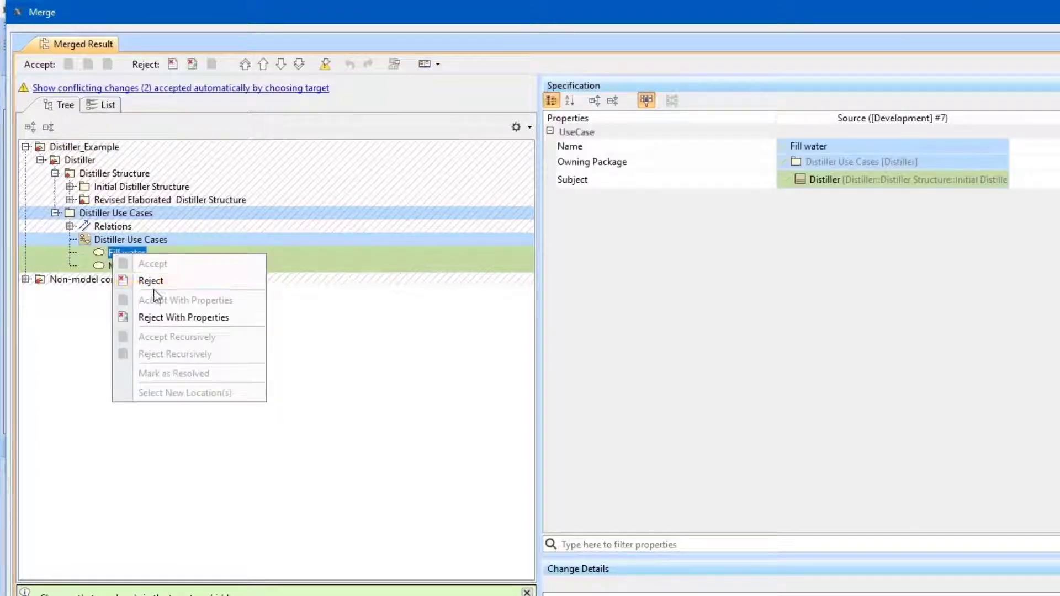
{"action": "left_click", "coordinate": [170, 281]}
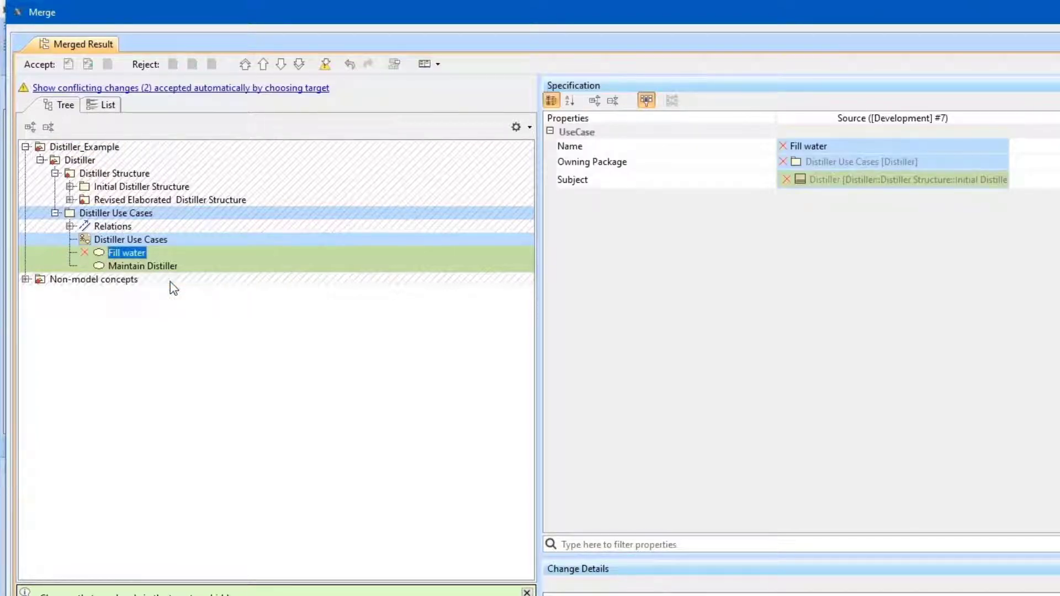
{"action": "left_click", "coordinate": [115, 239]}
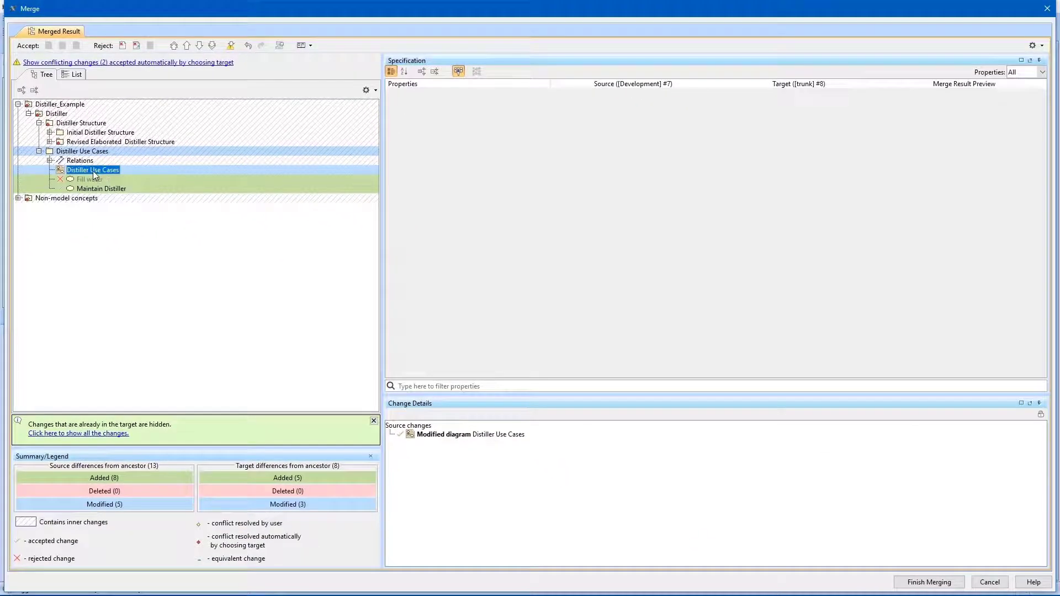
Step: Compare the Distiller Use Cases diagram and slide the view to the Development Source version
{"action": "double_click", "coordinate": [94, 171]}
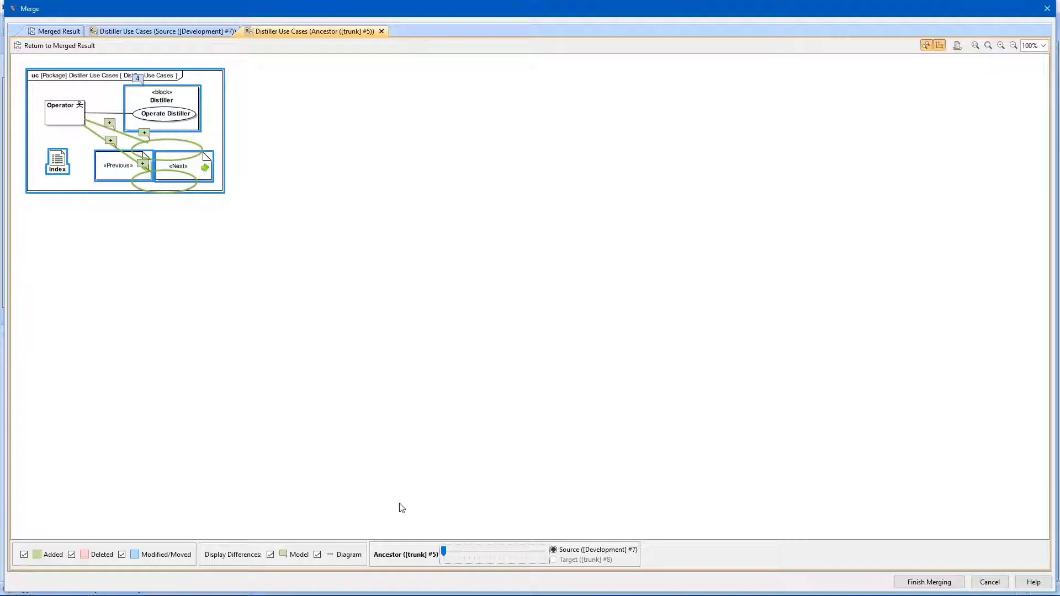
{"action": "left_click_drag", "start_coordinate": [444, 551], "coordinate": [554, 558]}
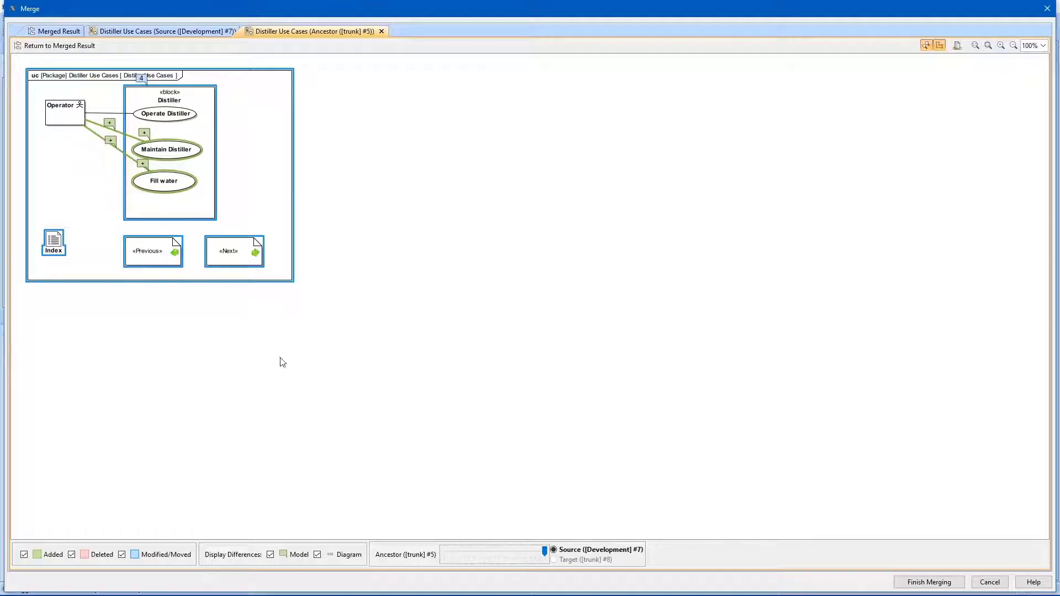
Step: Among the conflicting changes, accept the Development name 'Valve' for the valv block
{"action": "left_click", "coordinate": [60, 47]}
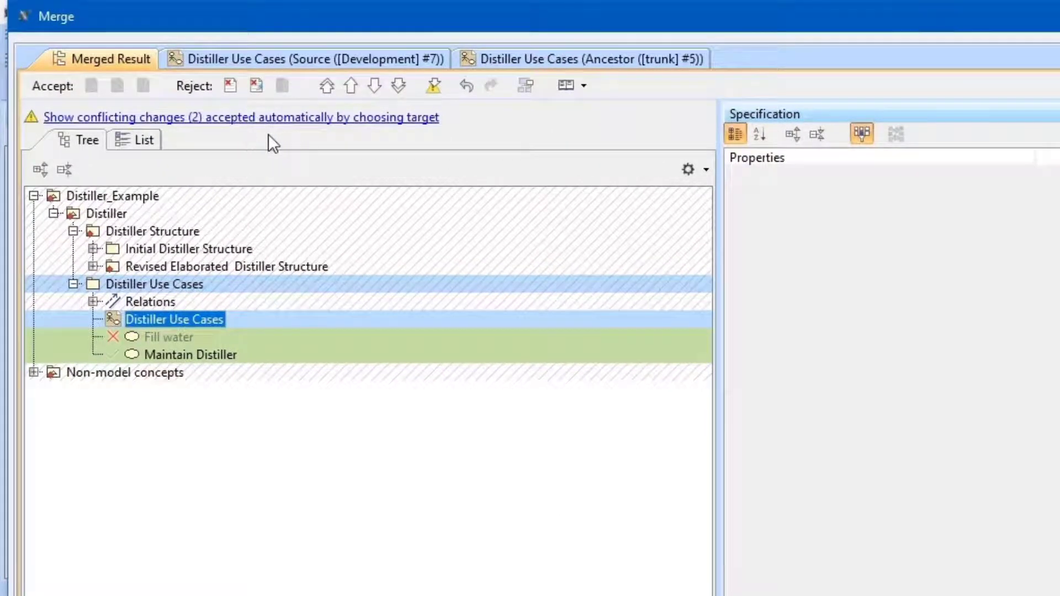
{"action": "left_click", "coordinate": [216, 119]}
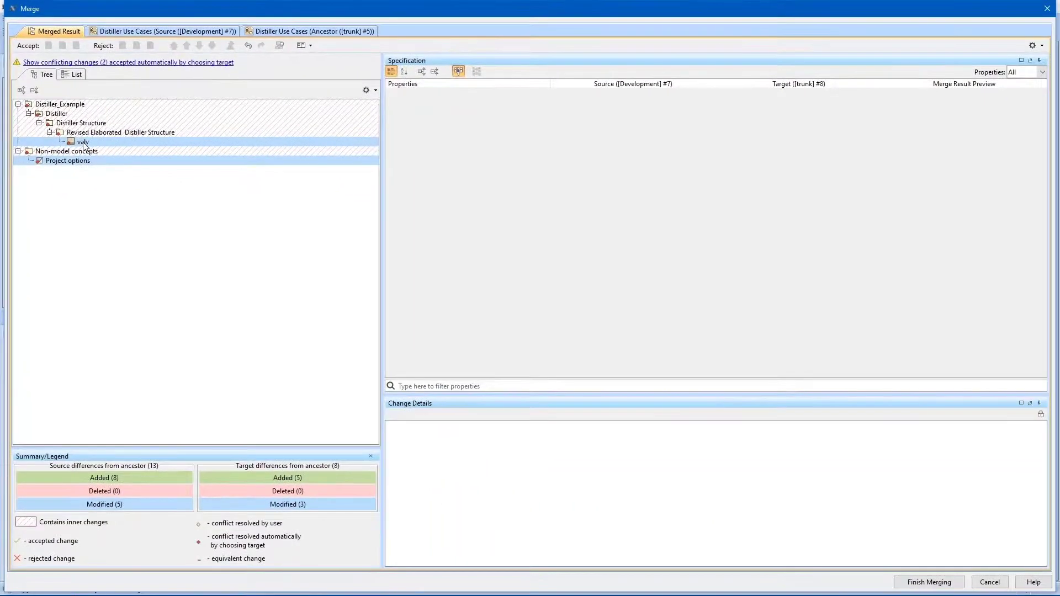
{"action": "left_click", "coordinate": [83, 142]}
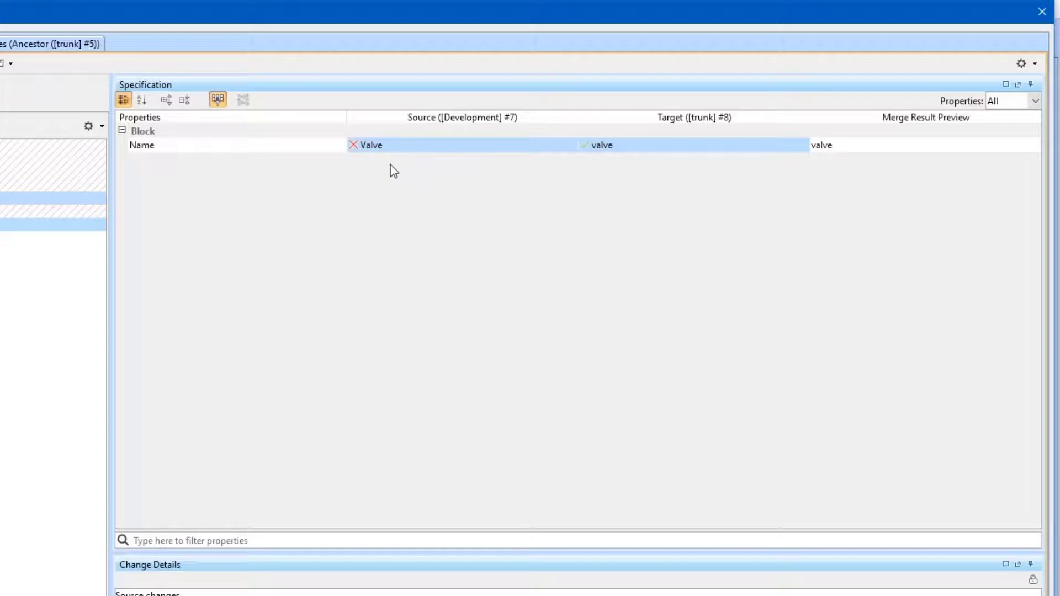
{"action": "right_click", "coordinate": [378, 148]}
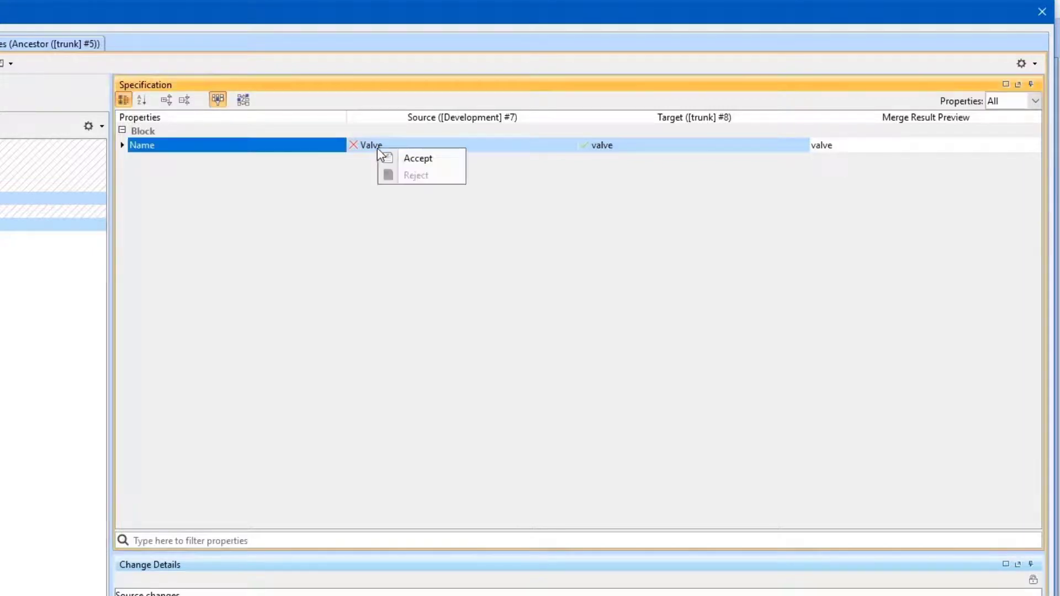
{"action": "left_click", "coordinate": [415, 160]}
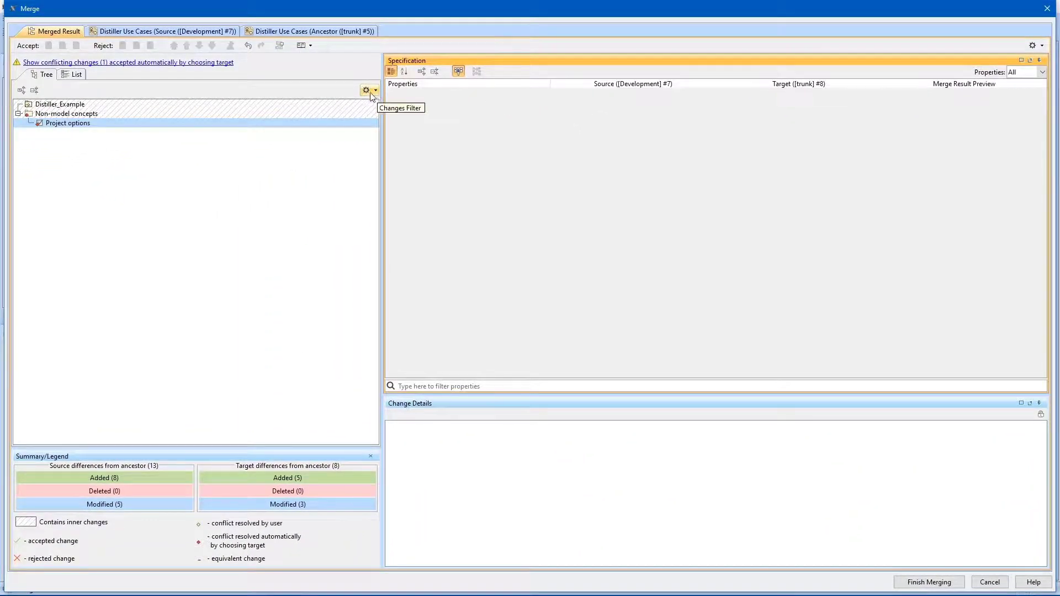
Step: Filter to All Changes, review the valv block's name conflict in the expanded tree, and finish merging
{"action": "left_click", "coordinate": [372, 93]}
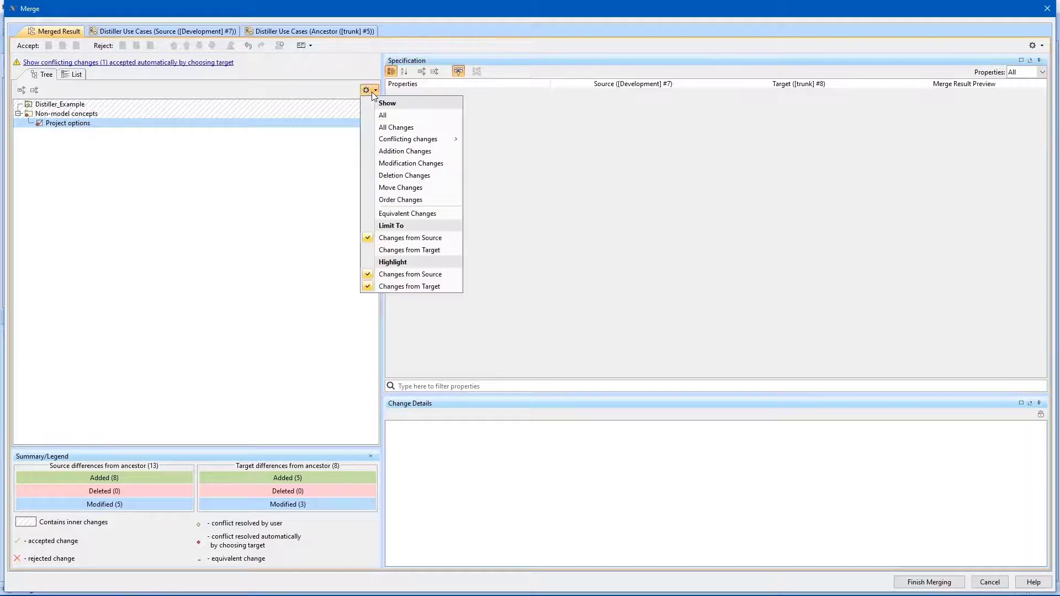
{"action": "left_click", "coordinate": [401, 131]}
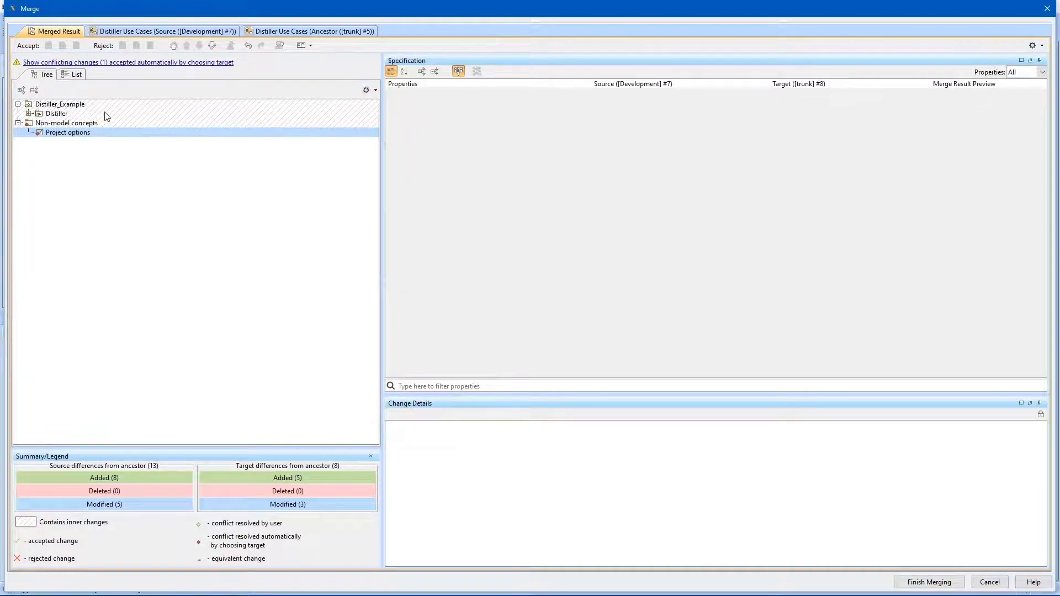
{"action": "left_click", "coordinate": [29, 114]}
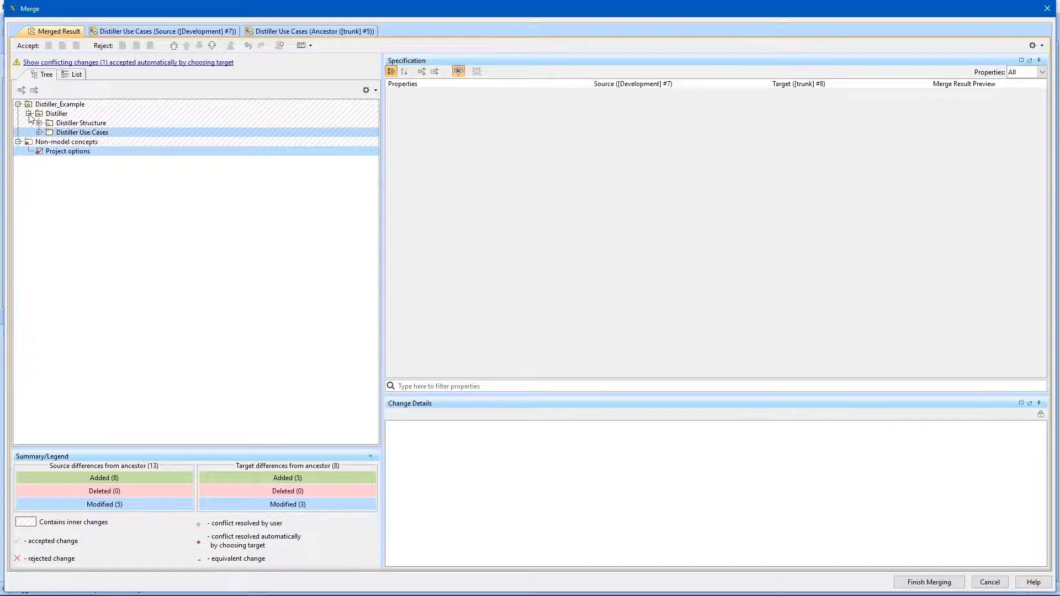
{"action": "left_click", "coordinate": [39, 132]}
{"action": "left_click", "coordinate": [39, 123]}
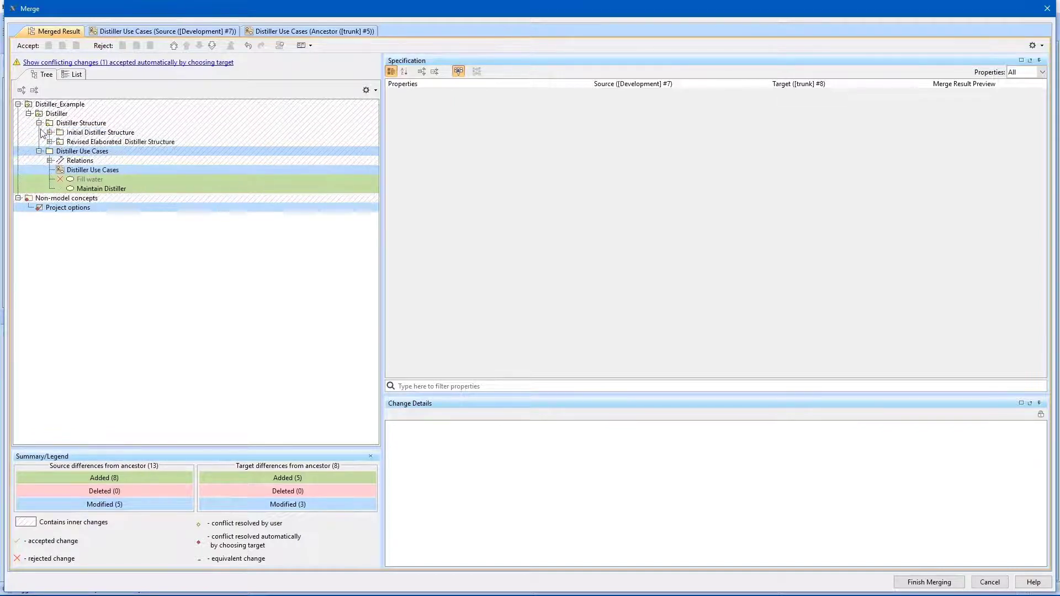
{"action": "left_click", "coordinate": [49, 141]}
{"action": "left_click", "coordinate": [83, 150]}
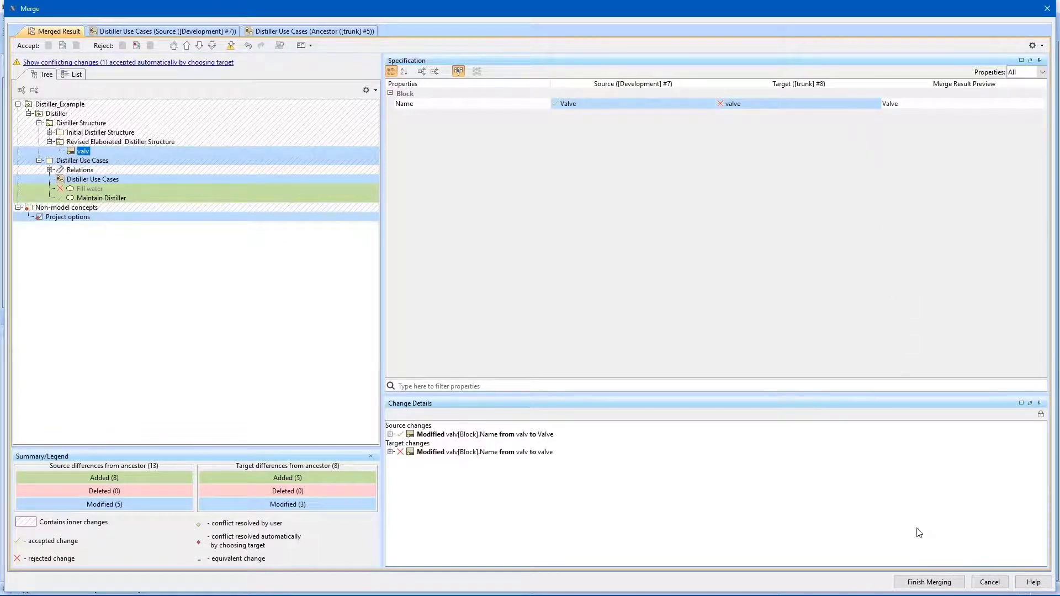
{"action": "left_click", "coordinate": [914, 583]}
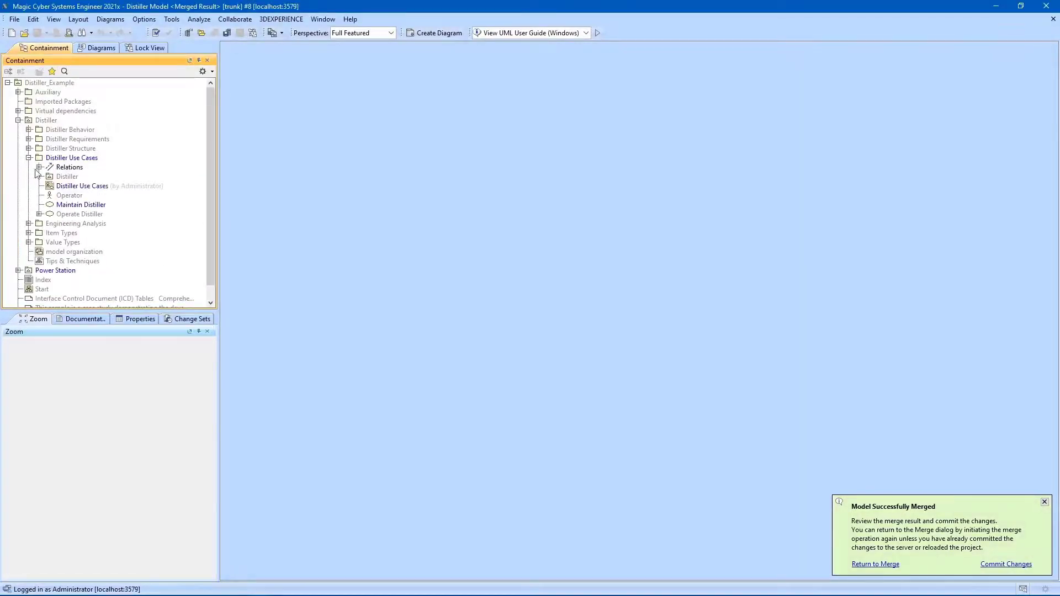
Step: Open the merged Distiller Use Cases diagram and re-confirm the Maintain Distiller use case name unchanged
{"action": "double_click", "coordinate": [75, 187]}
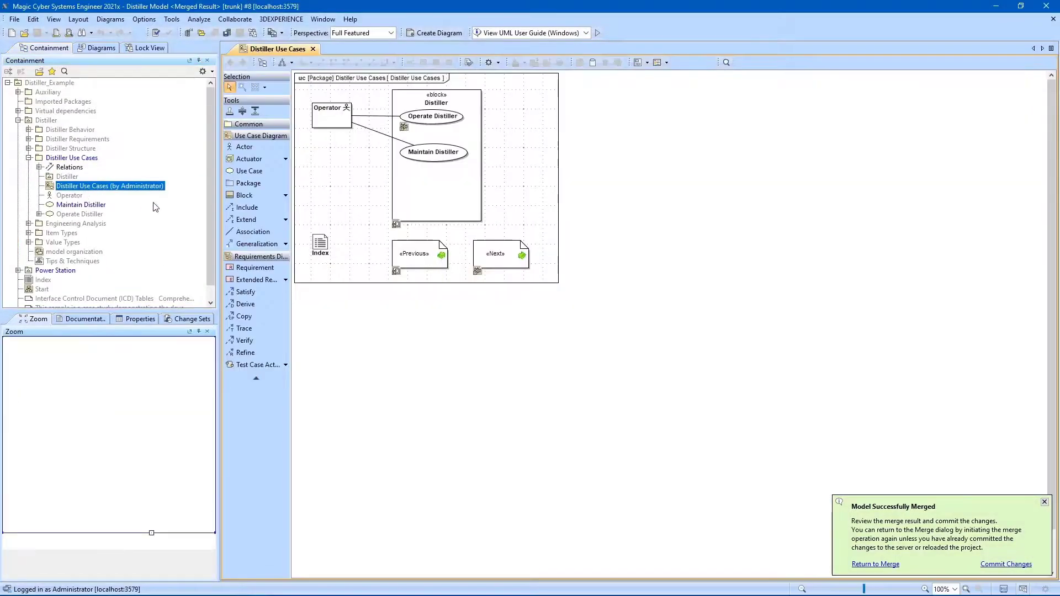
{"action": "right_click", "coordinate": [88, 205]}
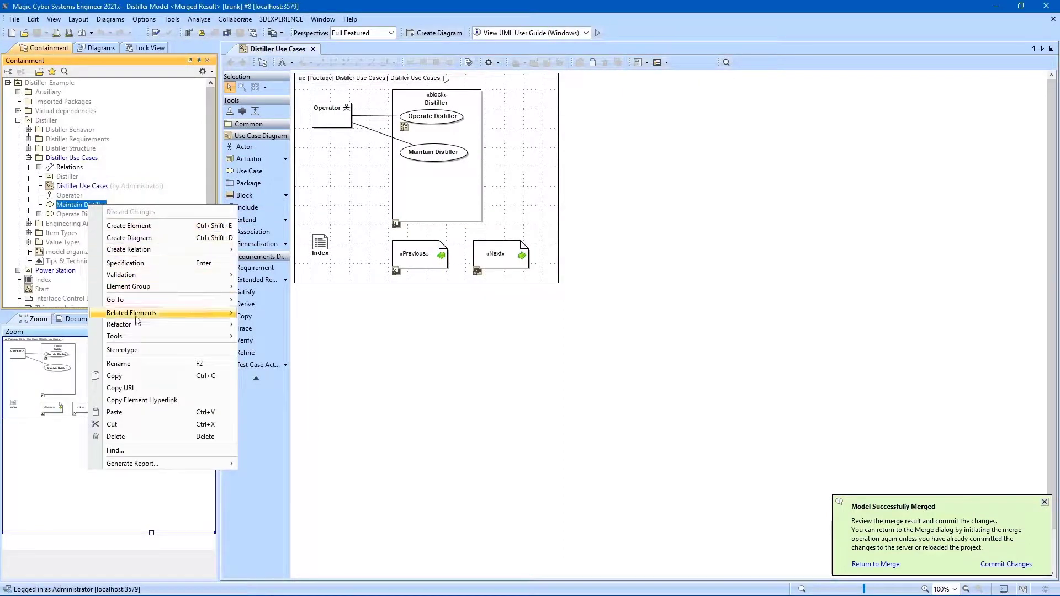
{"action": "left_click", "coordinate": [136, 364]}
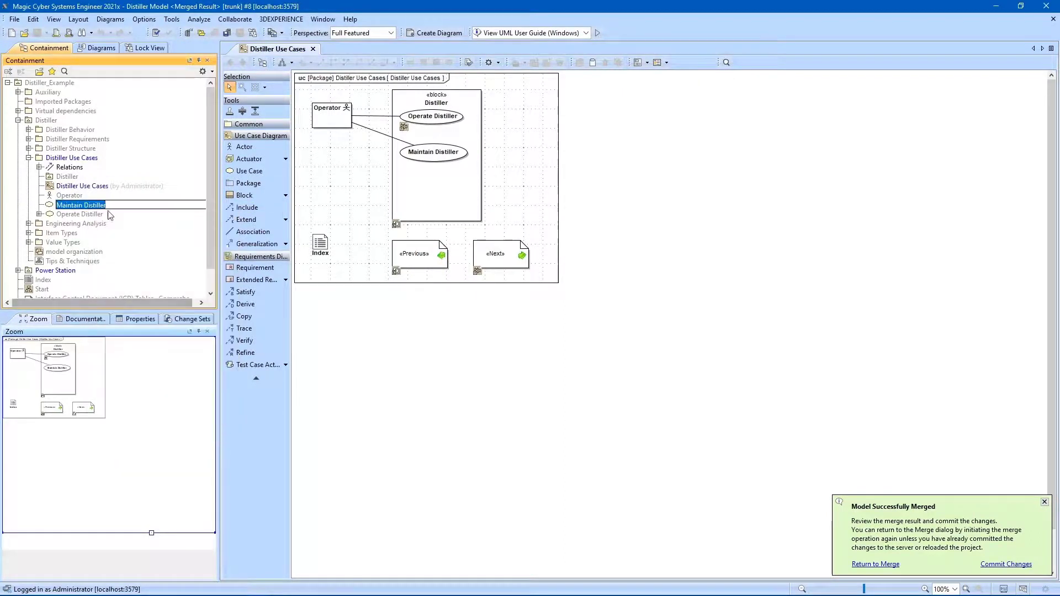
{"action": "key", "text": "End"}
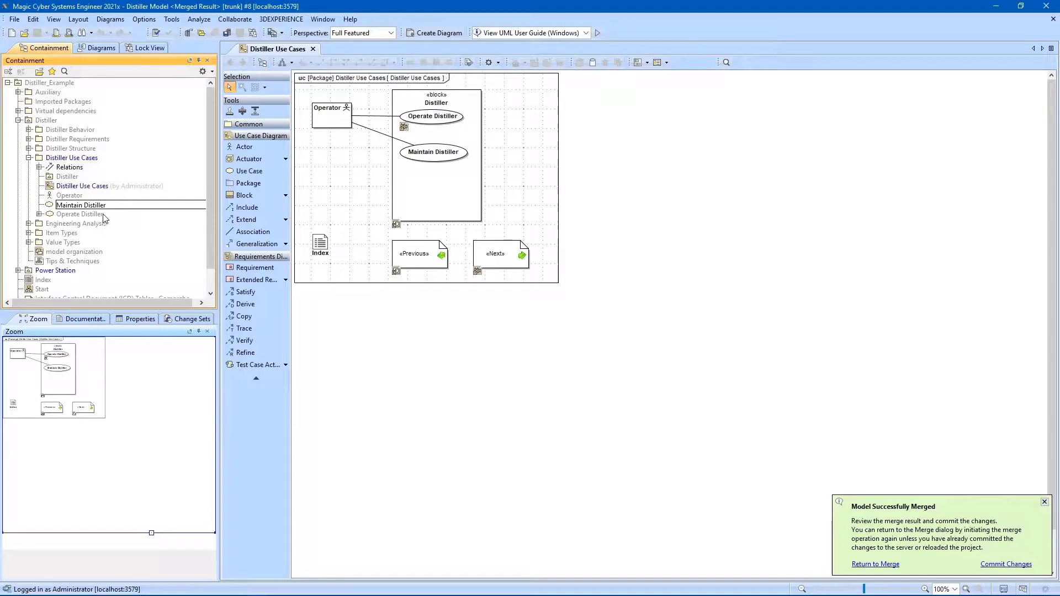
{"action": "key", "text": "Return"}
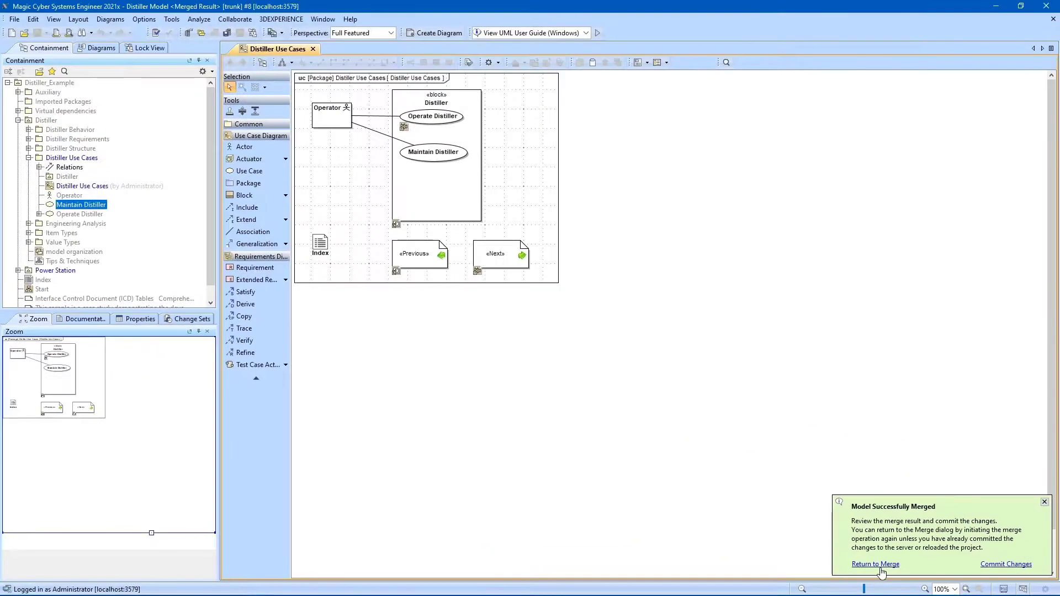
Step: Back in the merge review, accept the Fill water use case together with its properties
{"action": "left_click", "coordinate": [879, 566]}
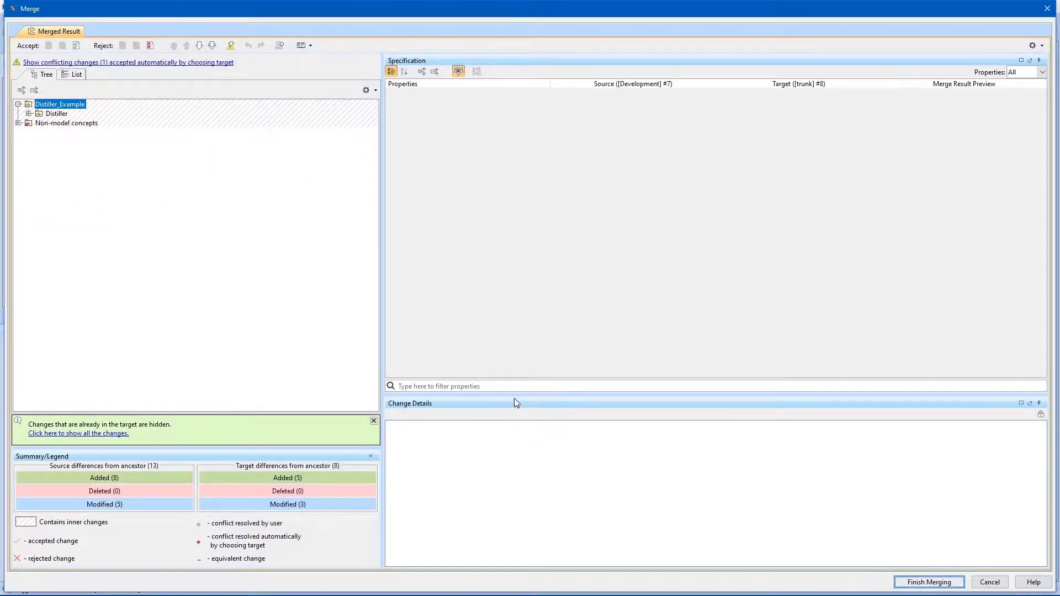
{"action": "left_click", "coordinate": [28, 114]}
{"action": "left_click", "coordinate": [40, 132]}
{"action": "left_click", "coordinate": [39, 122]}
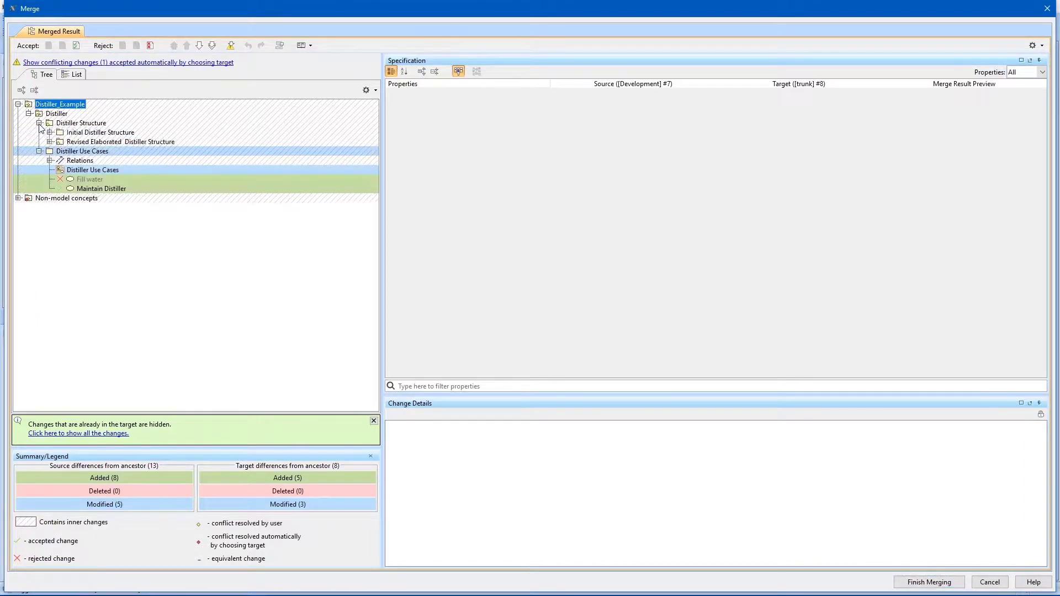
{"action": "left_click", "coordinate": [50, 142]}
{"action": "left_click", "coordinate": [75, 151]}
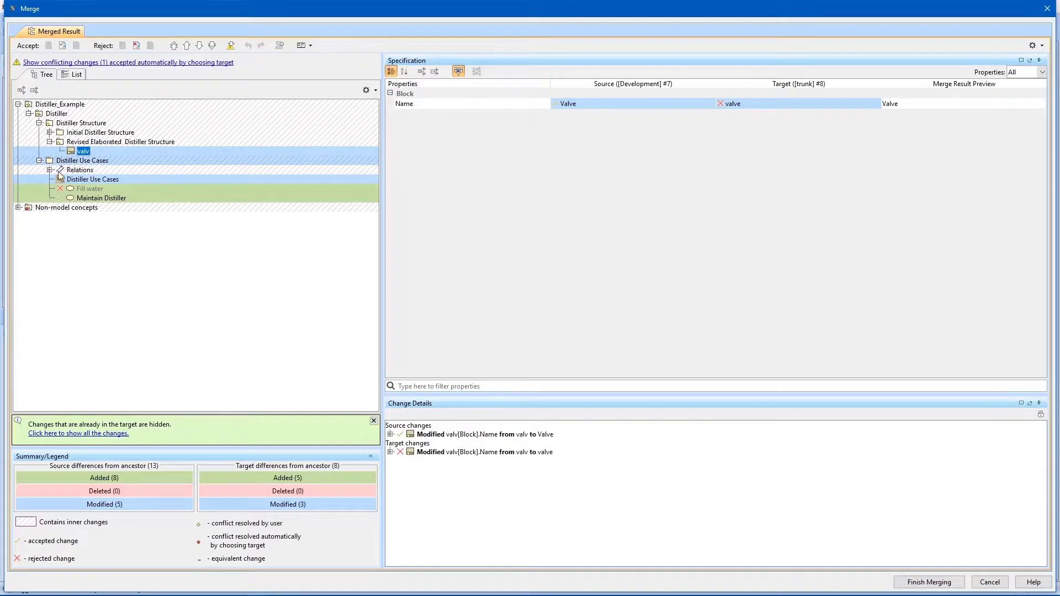
{"action": "right_click", "coordinate": [92, 191]}
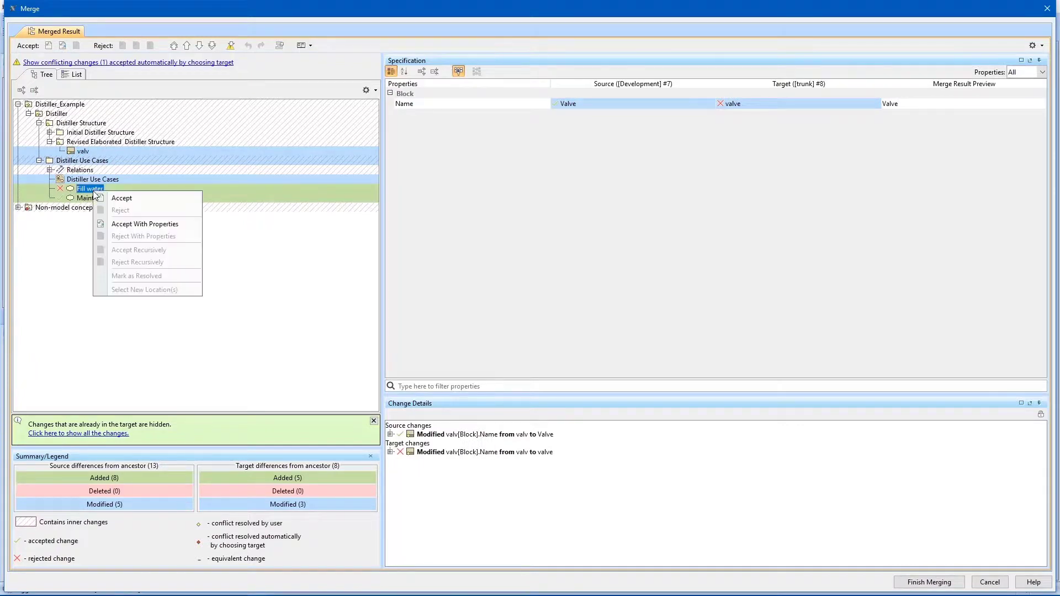
{"action": "left_click", "coordinate": [131, 225]}
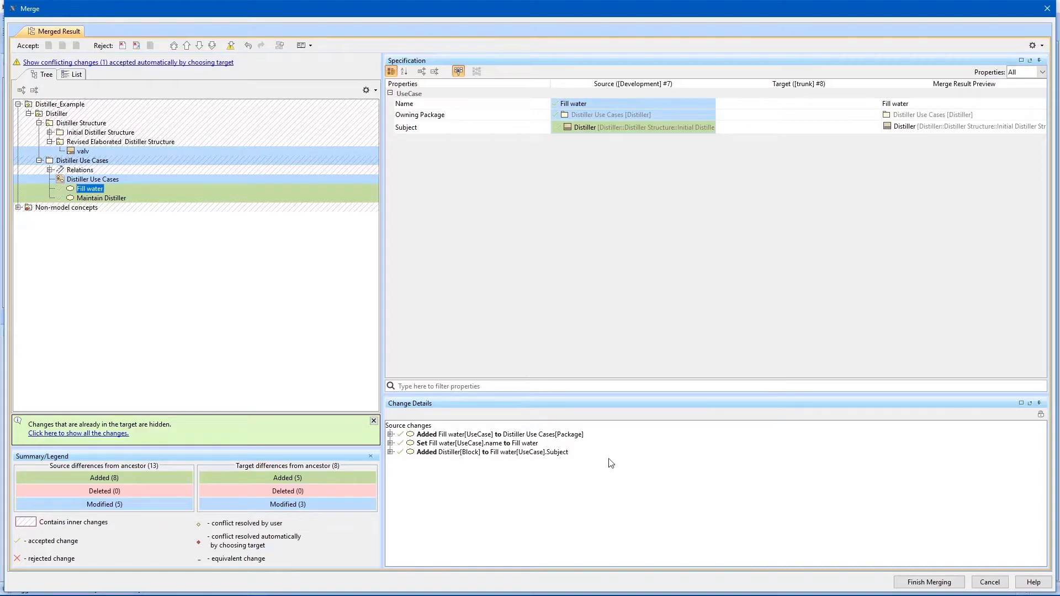
{"action": "left_click", "coordinate": [912, 583]}
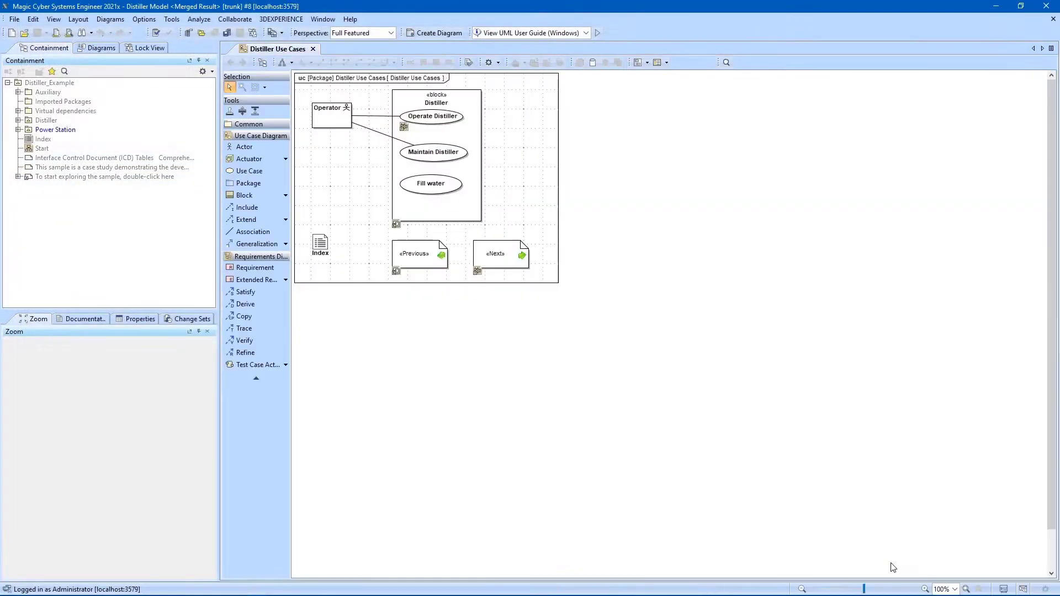